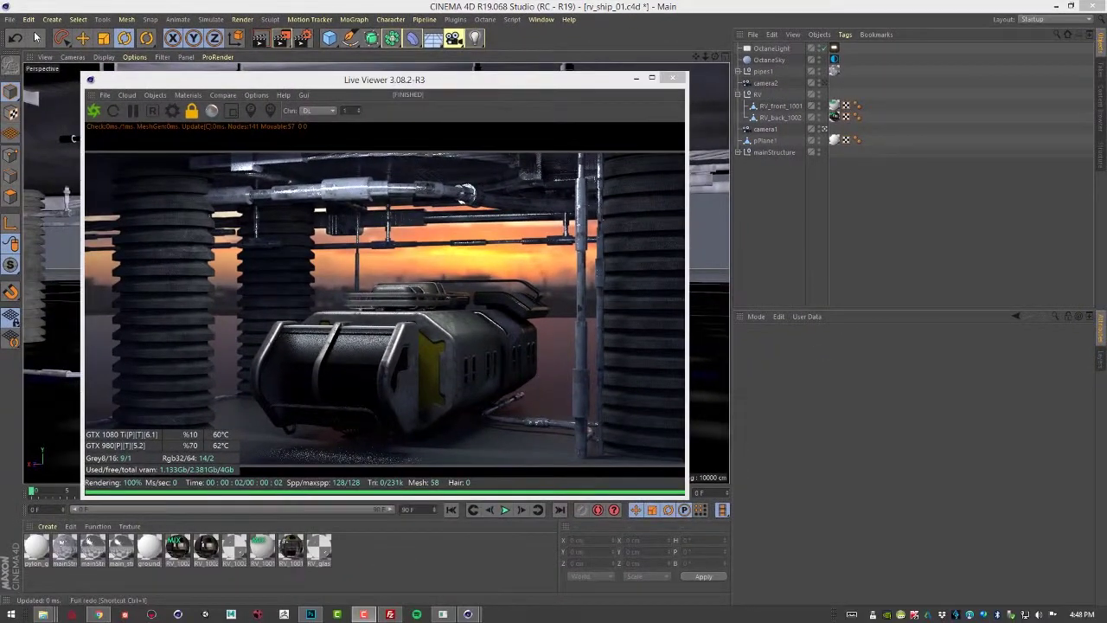
Check in Cameras > Use Camera that camera1 is the viewport's active camera.
click(72, 57)
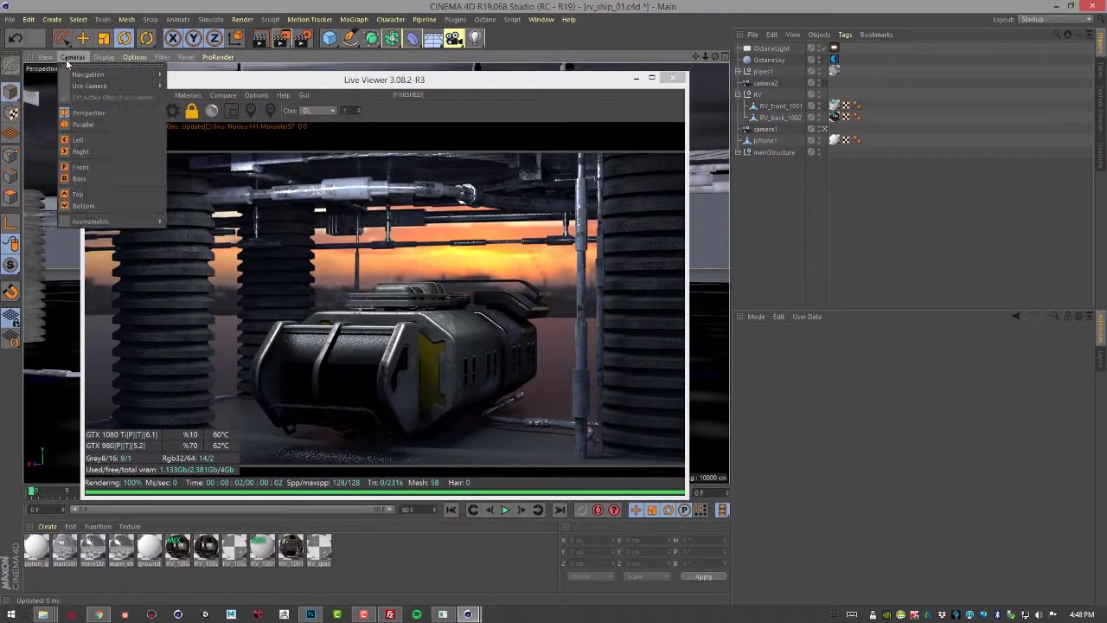
mouse_move(83, 87)
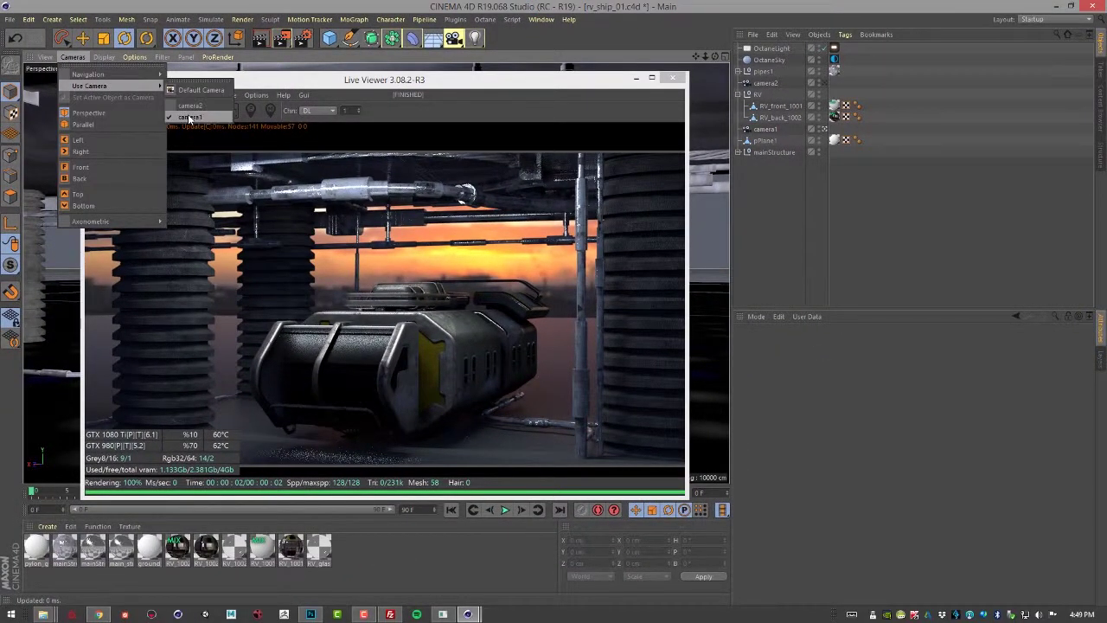
Select camera1, add an OctaneCameraTag from C4doctane Tags, and tick Enable Camera Imager.
click(287, 84)
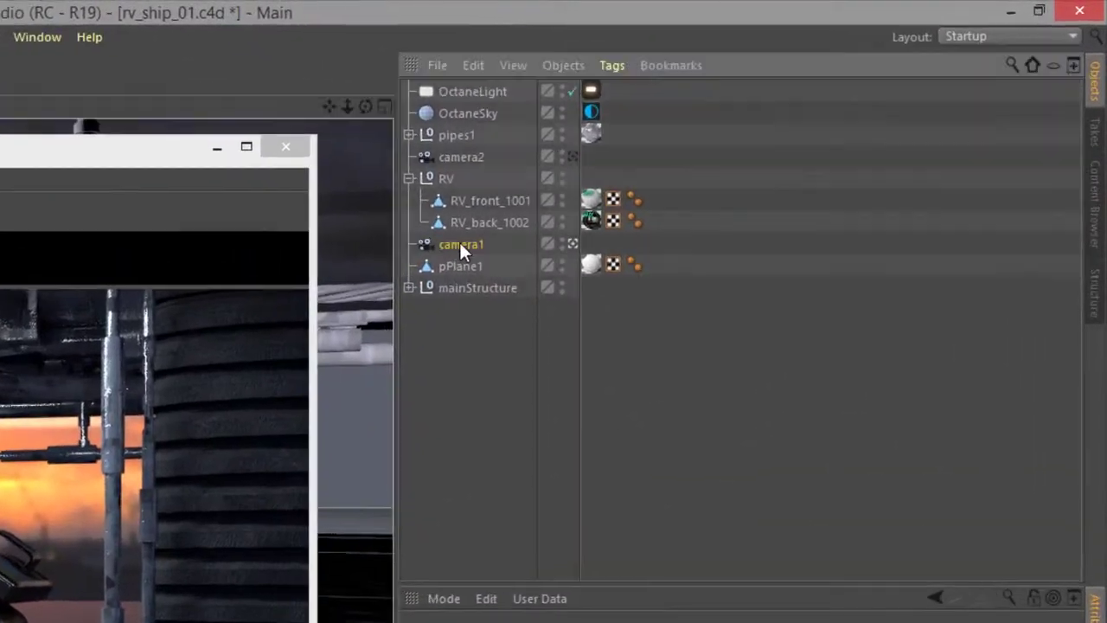
click(766, 129)
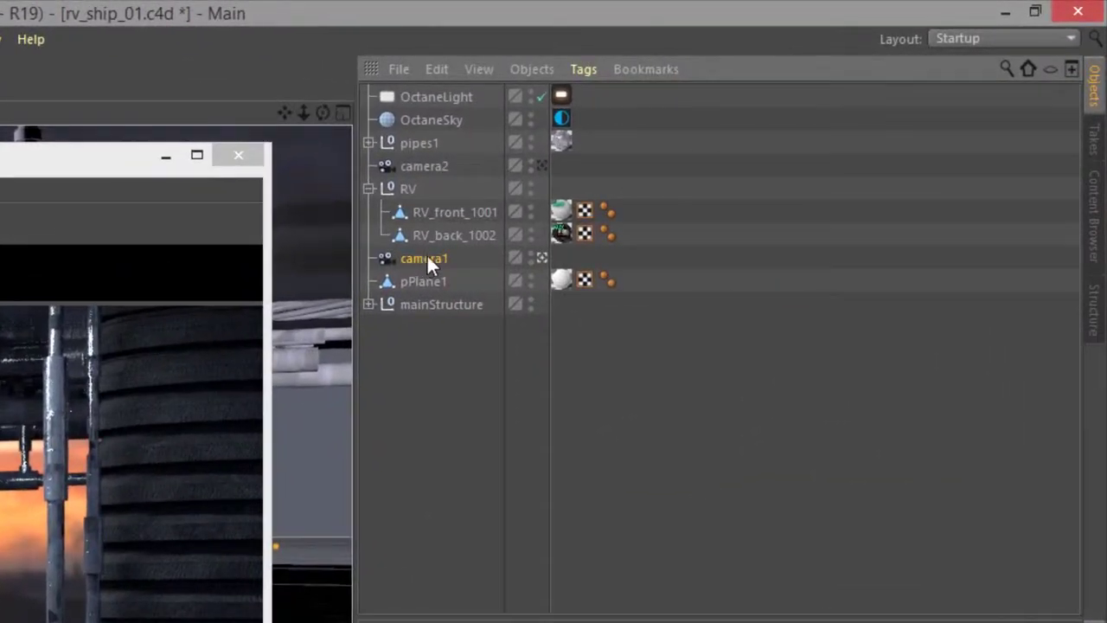
click(583, 69)
mouse_move(624, 129)
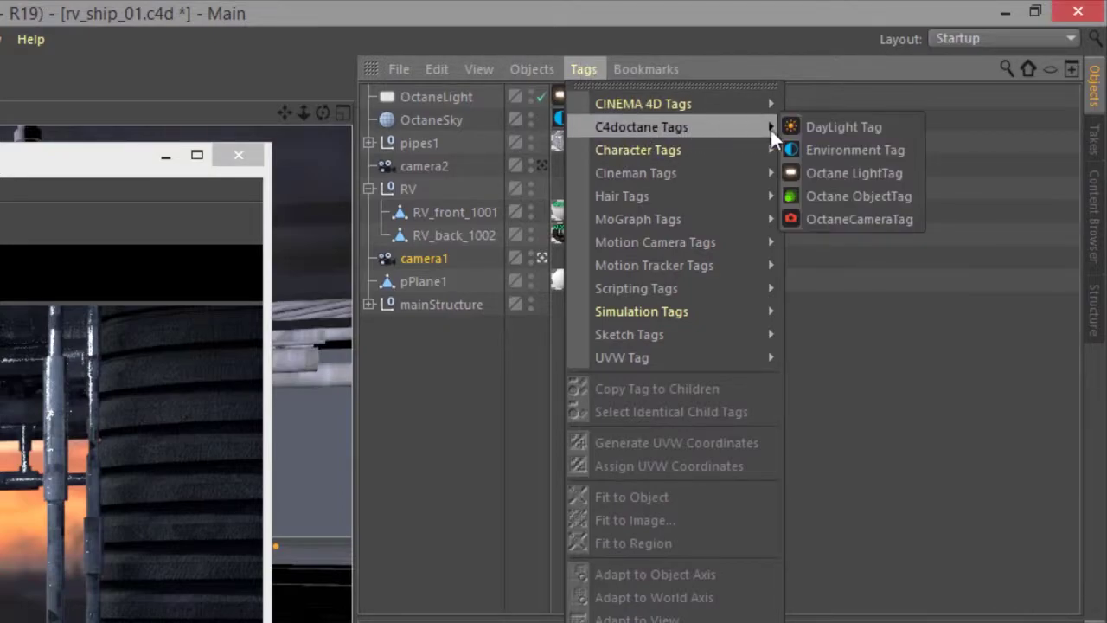
click(862, 219)
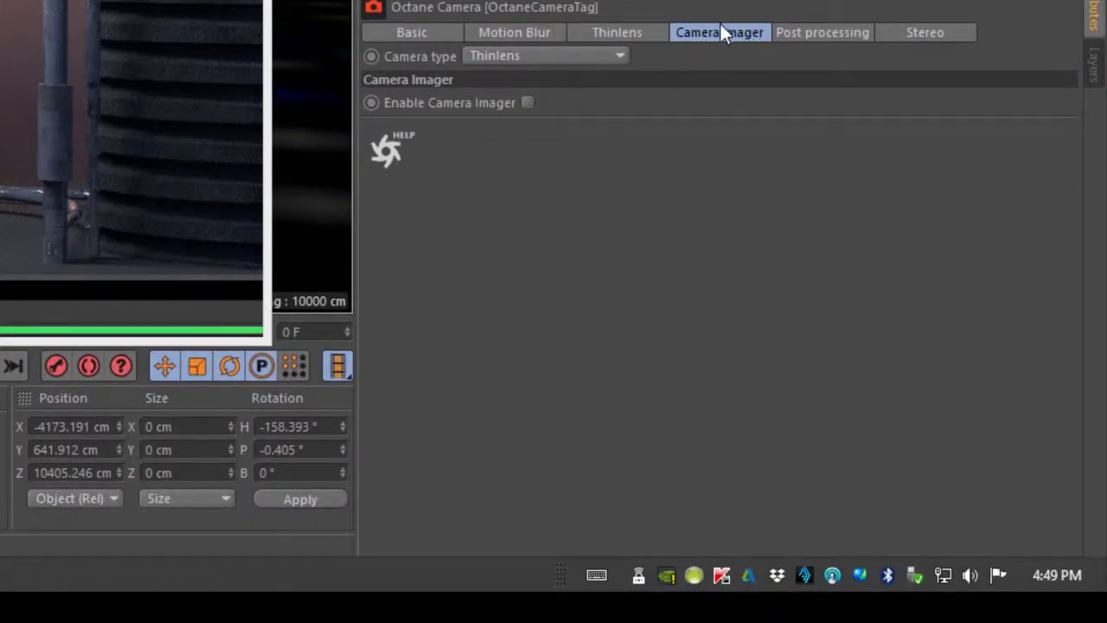
click(525, 103)
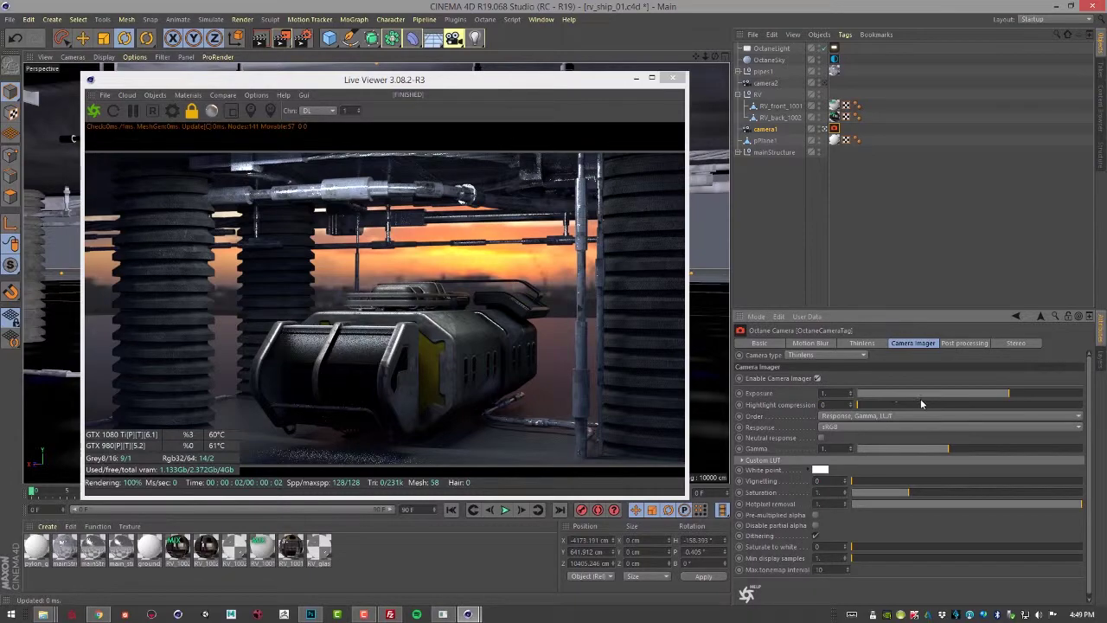
Set the imager Exposure to about 1.417 and Highlight compression to about 0.087.
drag(1003, 392, 1002, 414)
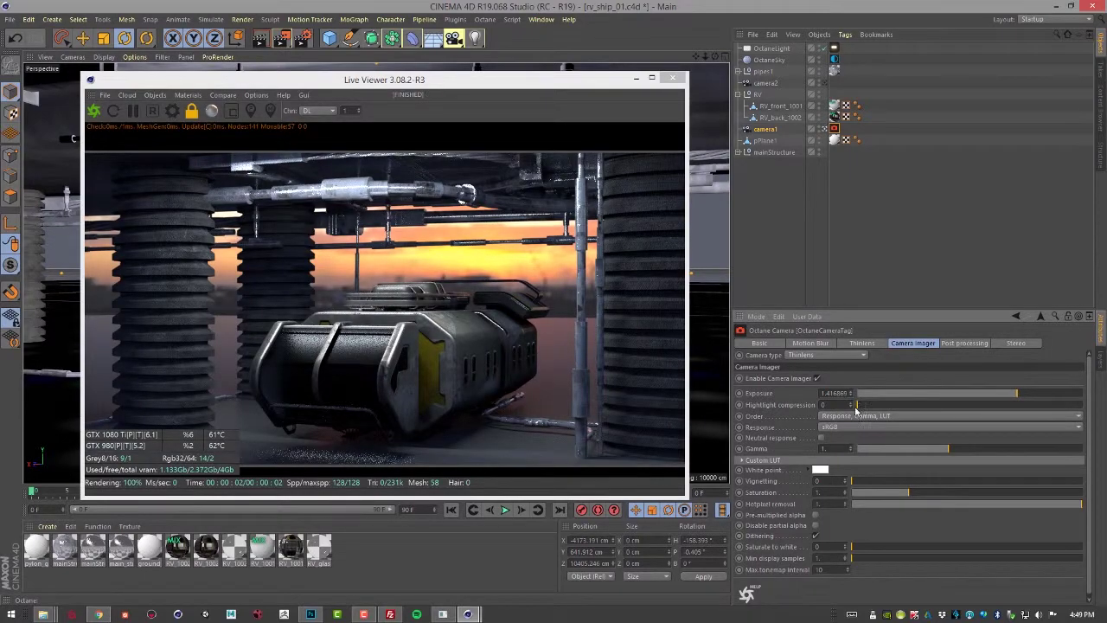
drag(857, 404, 1060, 422)
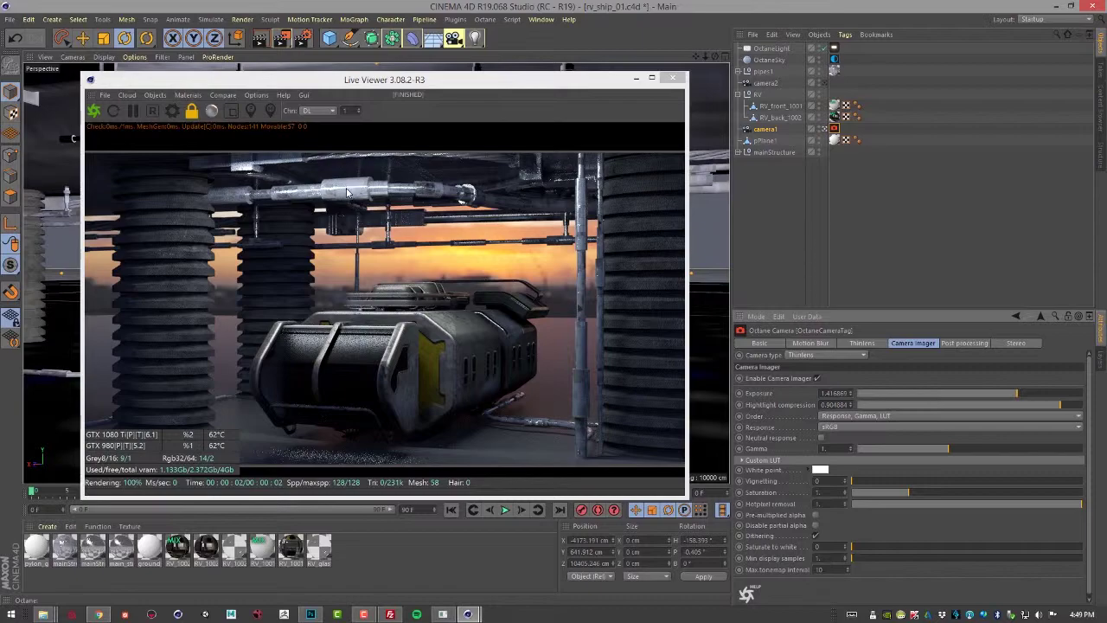
mouse_move(1031, 404)
mouse_down()
mouse_move(865, 405)
mouse_move(1047, 413)
mouse_move(876, 421)
mouse_up()
Try the Agfacolor_ultra_050_CD, Advantix_100CD and Linear response curves on the render.
click(844, 427)
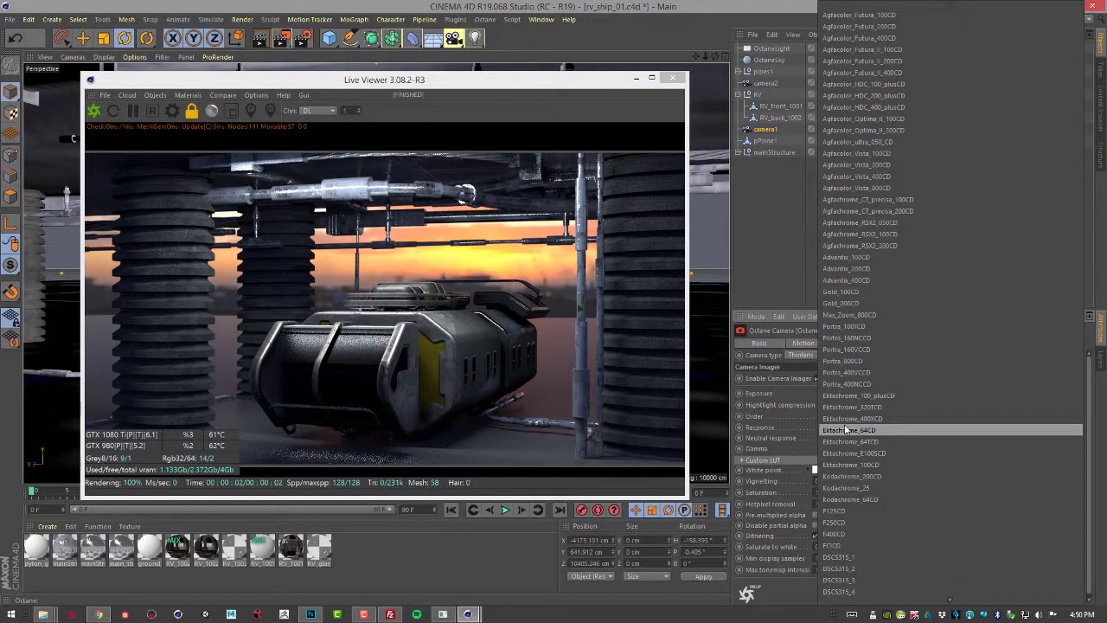
click(854, 142)
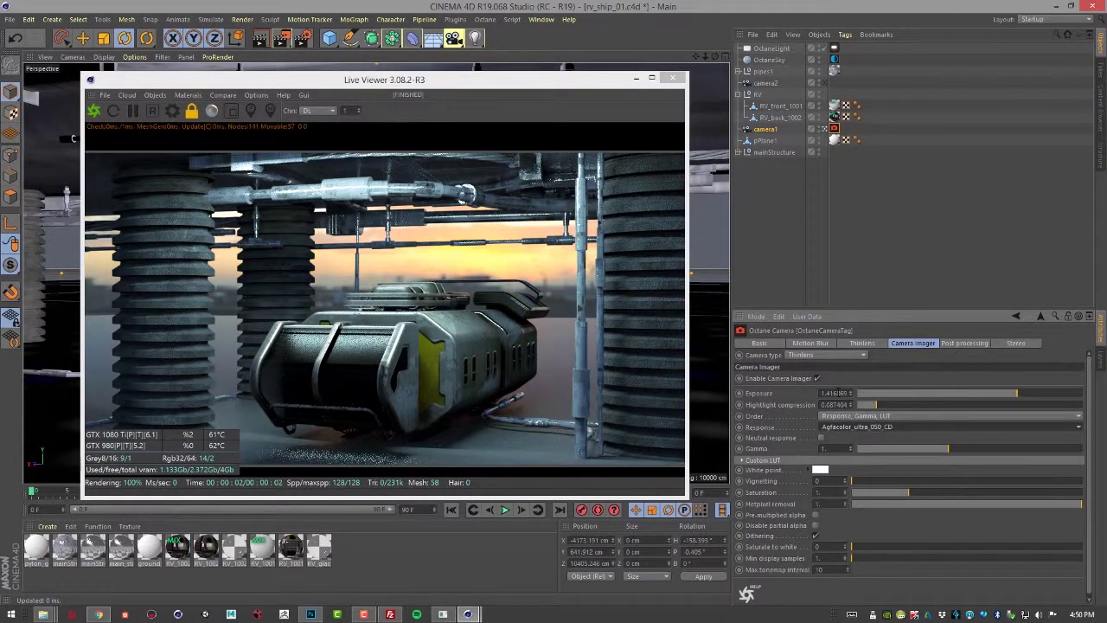
click(878, 418)
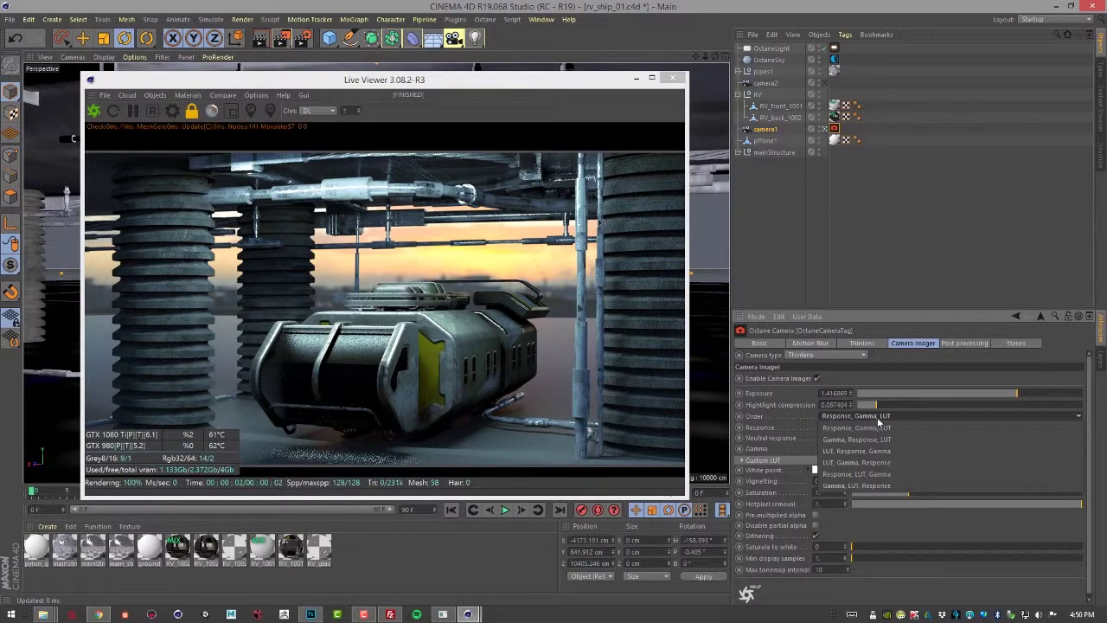
click(894, 416)
click(894, 427)
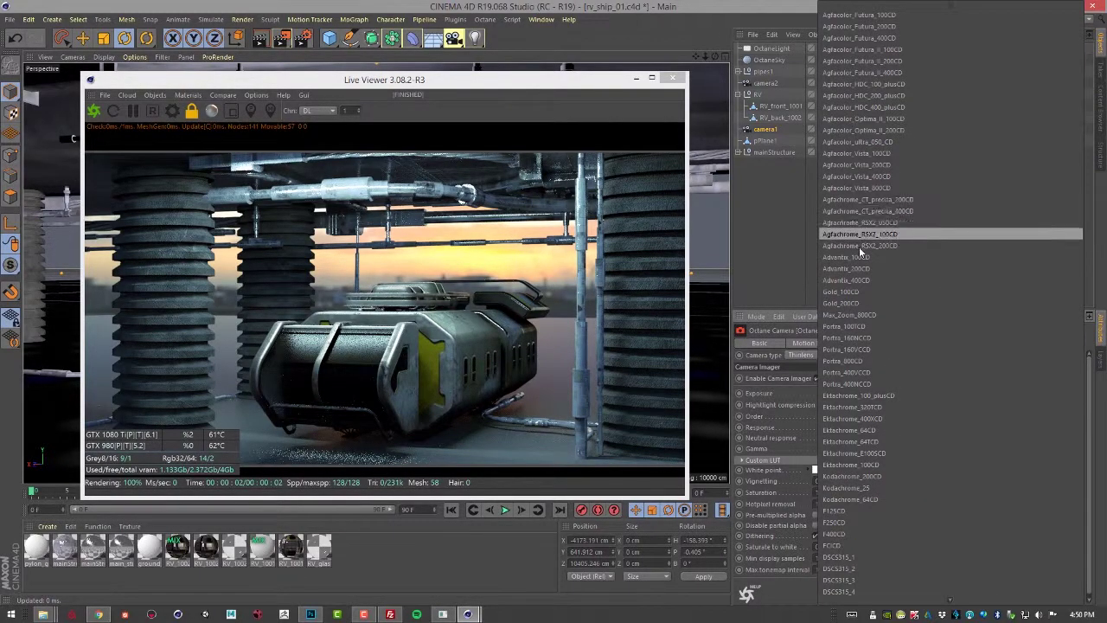
click(859, 256)
click(905, 415)
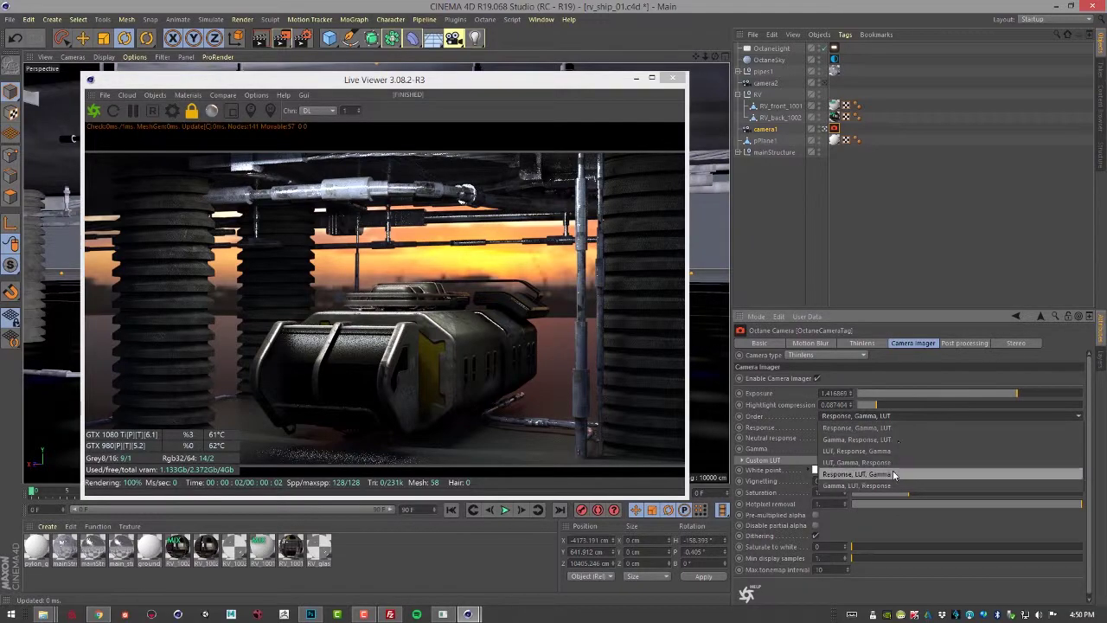
click(902, 413)
click(902, 426)
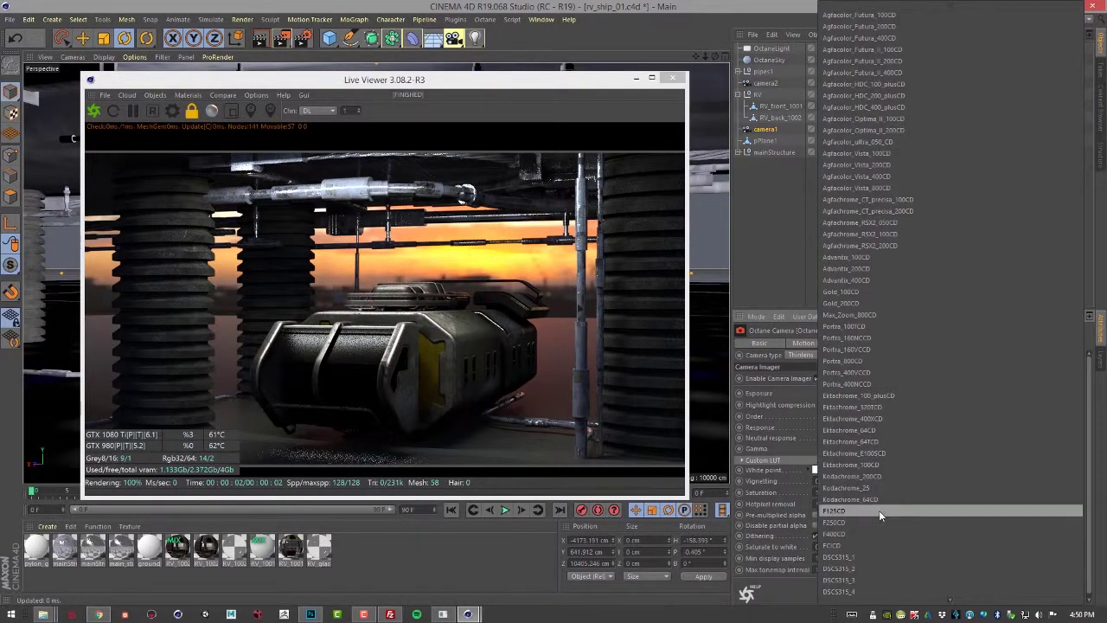
scroll(942, 588, down, 2)
click(928, 554)
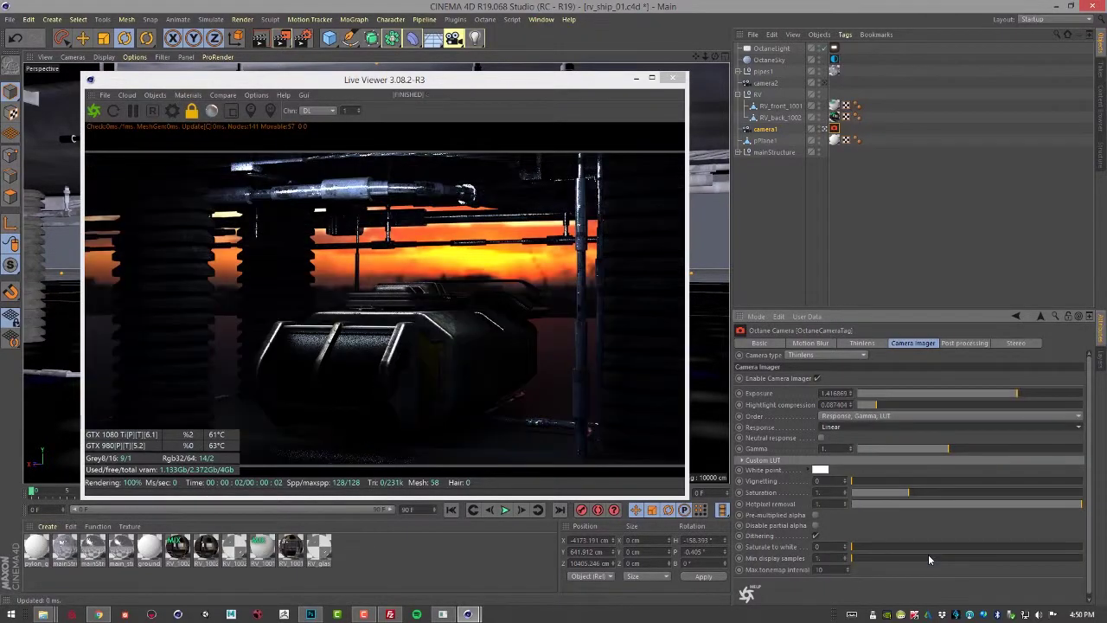
Return the Response to sRGB and set Gamma back to 1.
click(865, 425)
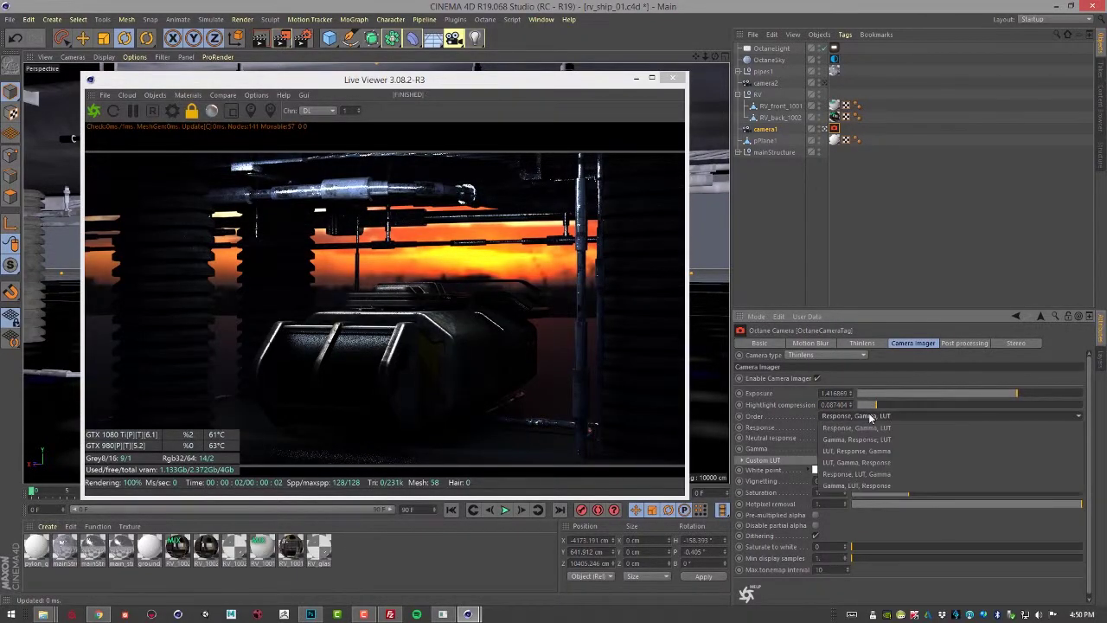
scroll(865, 579, down, 2)
click(862, 565)
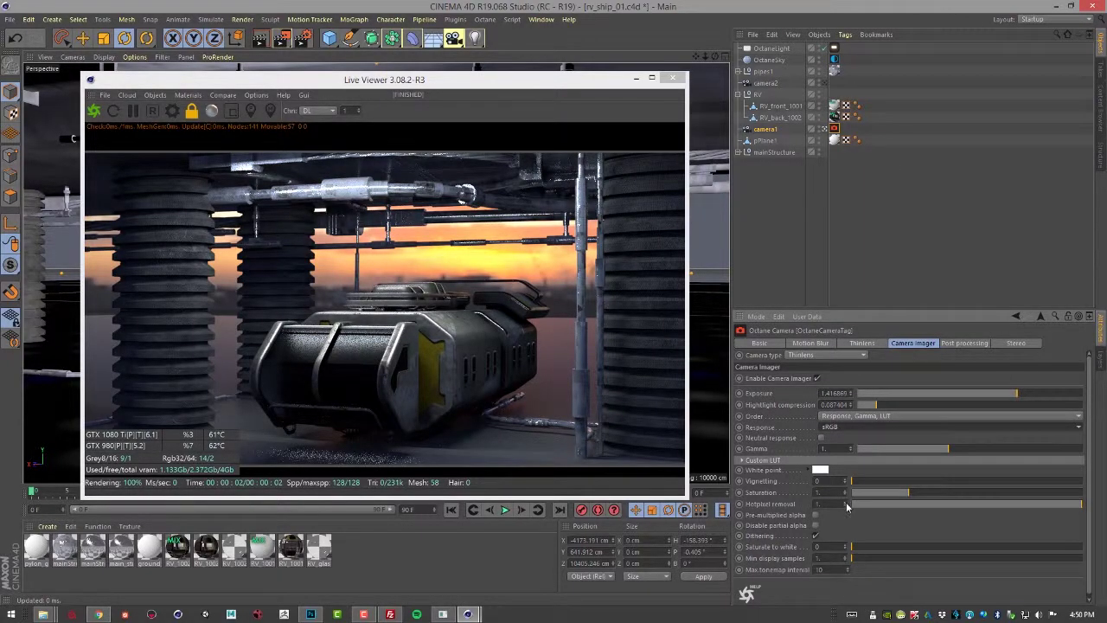
click(821, 437)
mouse_move(946, 448)
mouse_down()
mouse_move(904, 447)
mouse_move(1006, 448)
mouse_move(943, 448)
mouse_up()
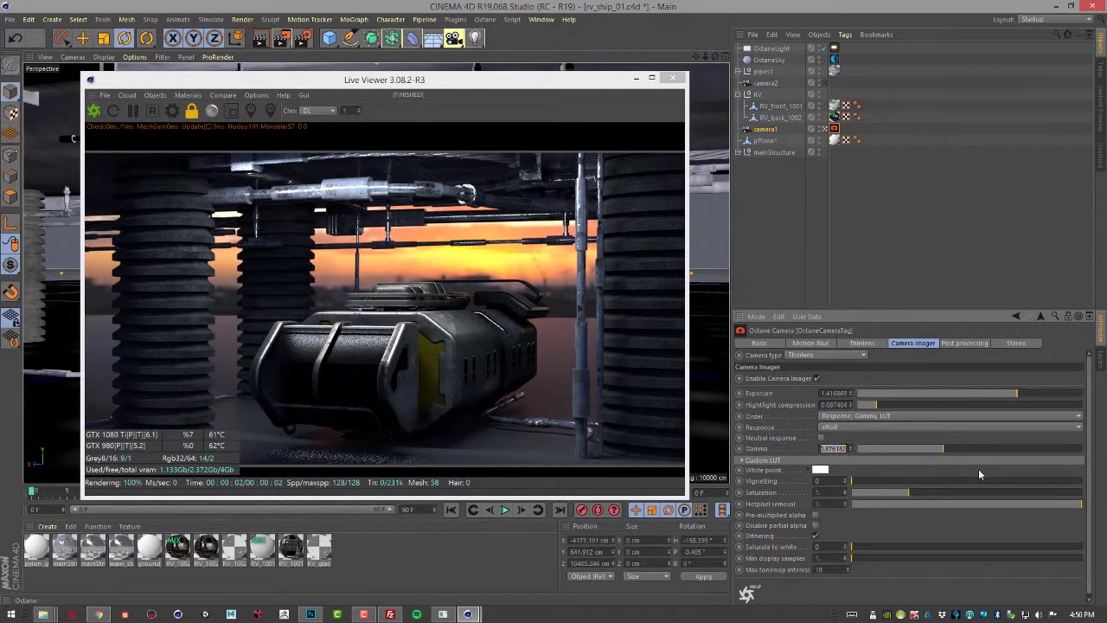
text(1)
key(Return)
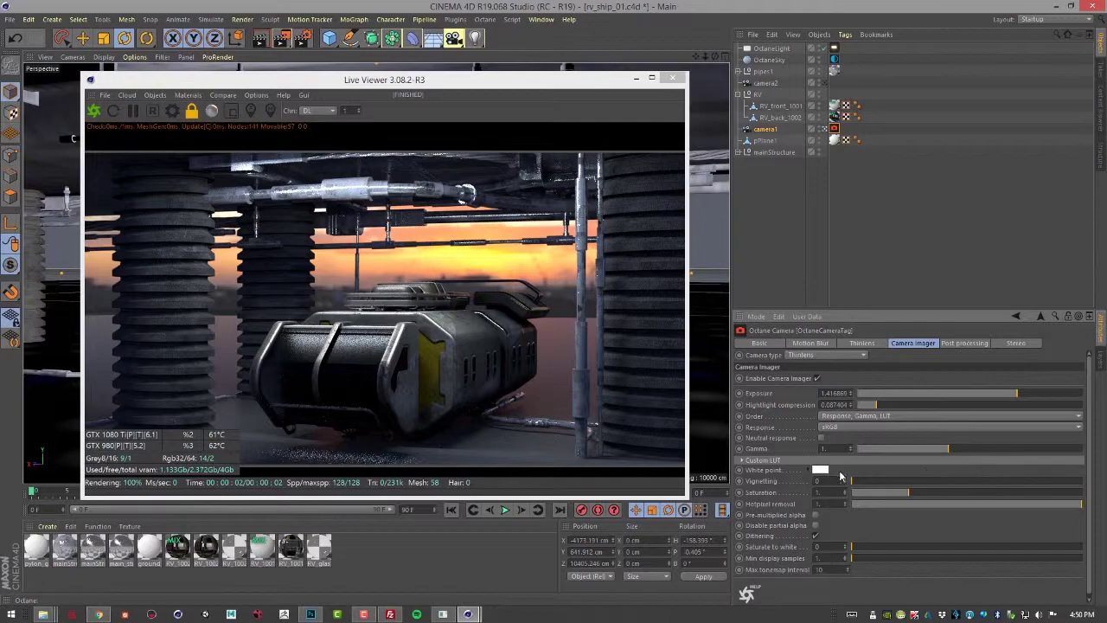
Set the custom LUT White point to a pale cream, about hue 49° and 12% saturation.
click(743, 460)
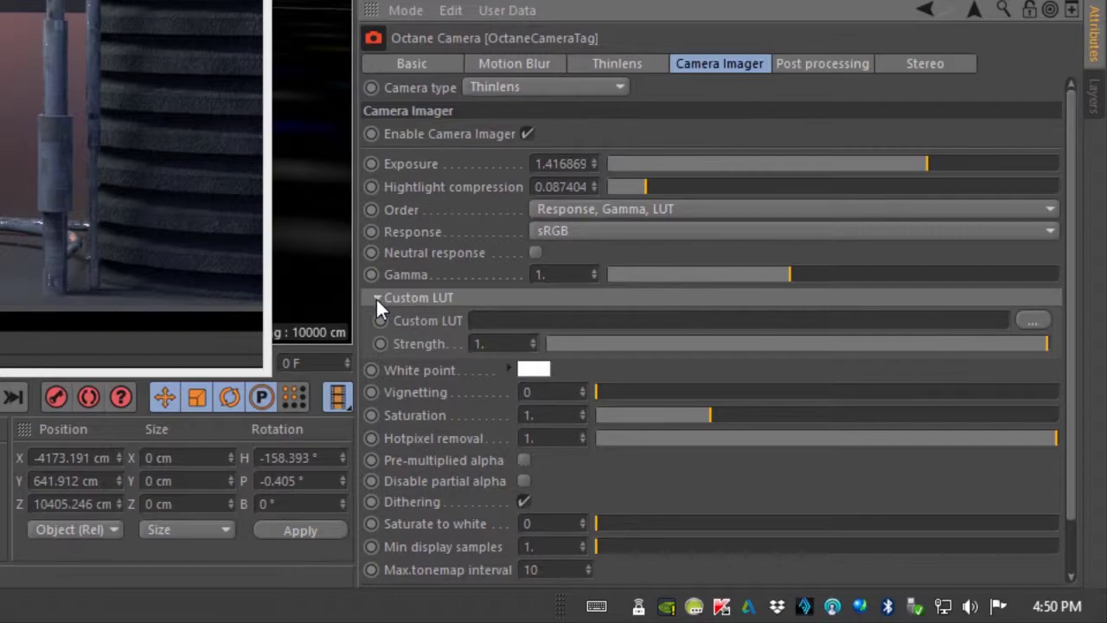
click(377, 297)
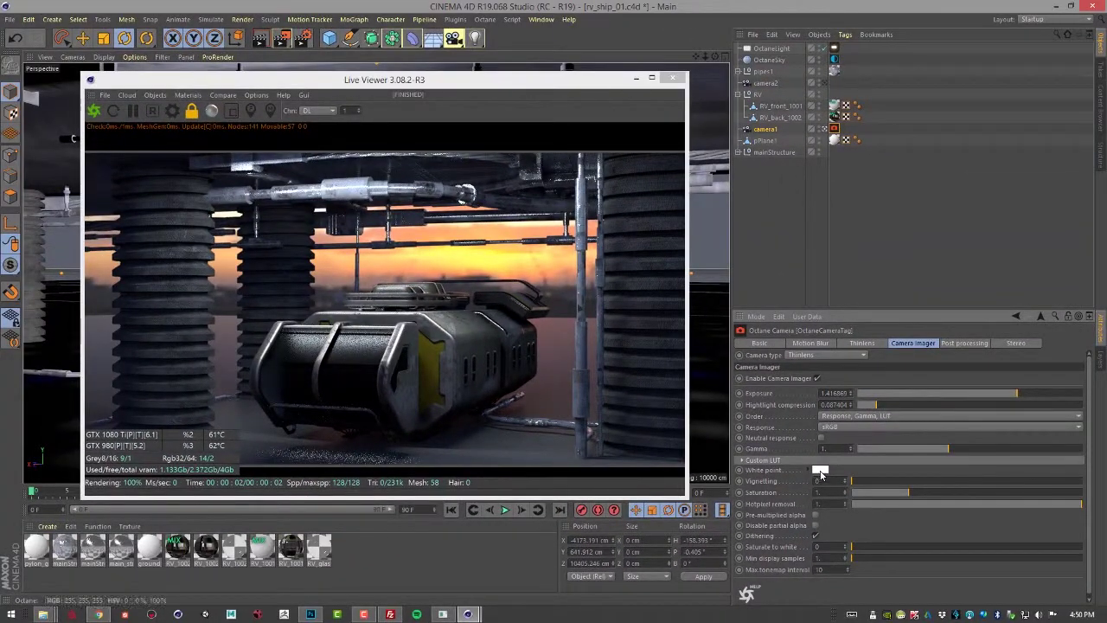
click(817, 468)
click(794, 484)
click(795, 468)
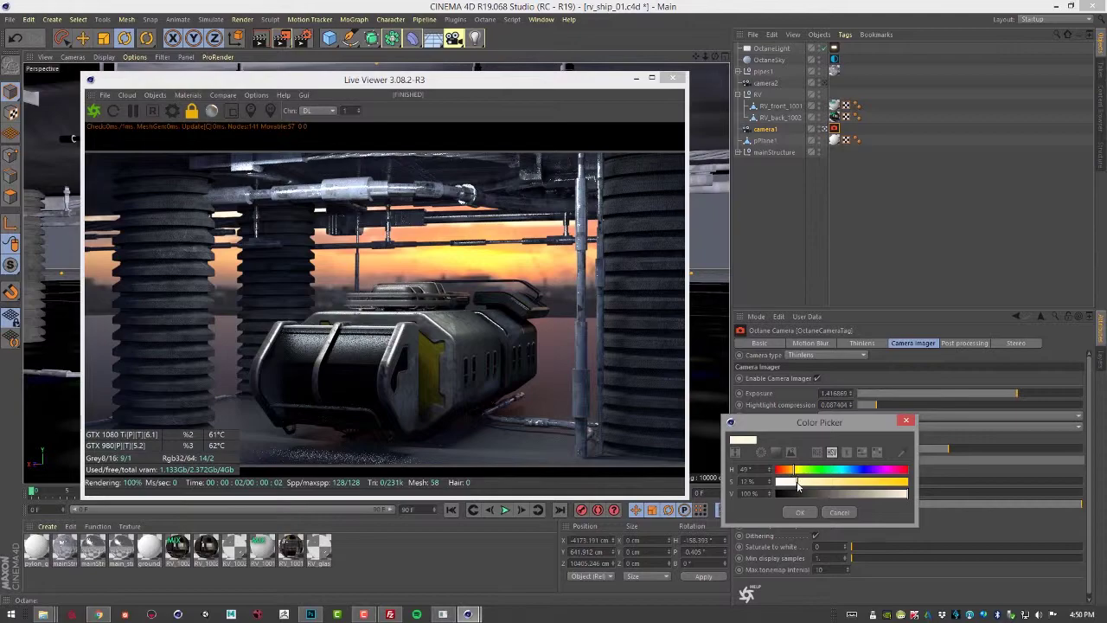
click(799, 511)
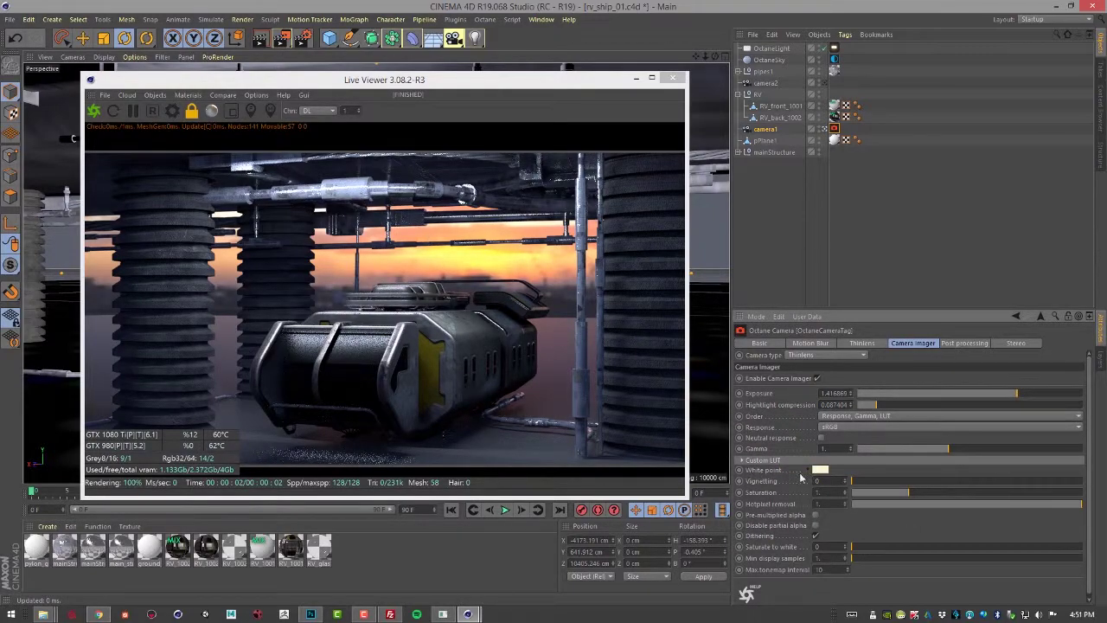
Test Vignetting, leave it at 0, and drop Saturation to about 0.79.
mouse_move(850, 487)
mouse_down()
mouse_move(980, 490)
mouse_move(854, 487)
mouse_up()
drag(860, 482, 827, 481)
drag(914, 493, 844, 472)
Reset Saturation to 1 and settle Hotpixel removal at about 0.586.
click(844, 491)
drag(1078, 504, 926, 505)
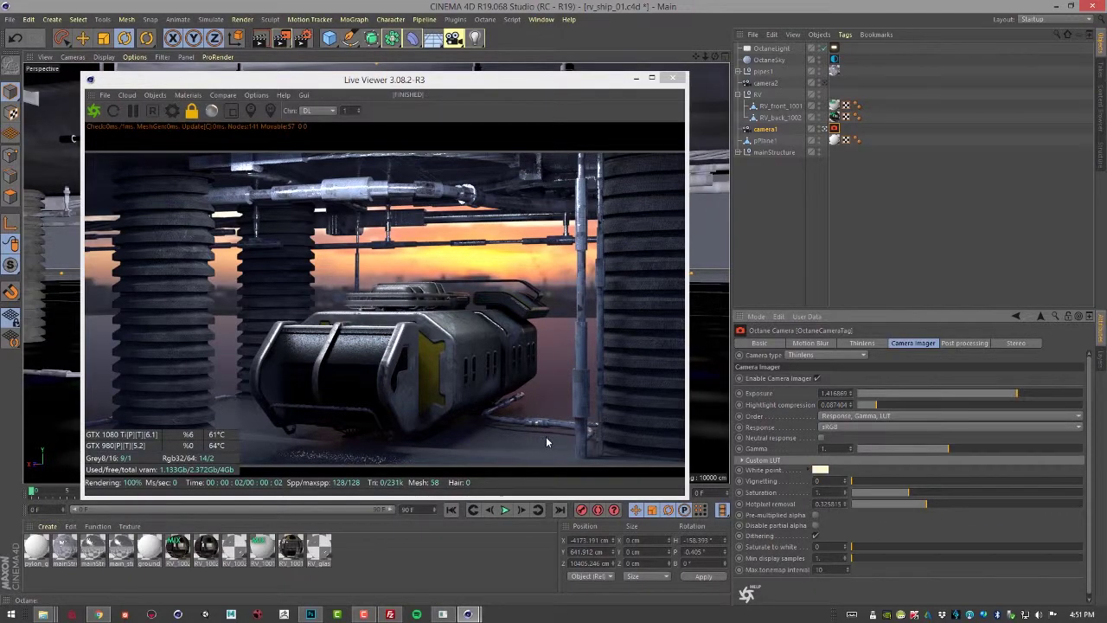
drag(926, 508, 873, 504)
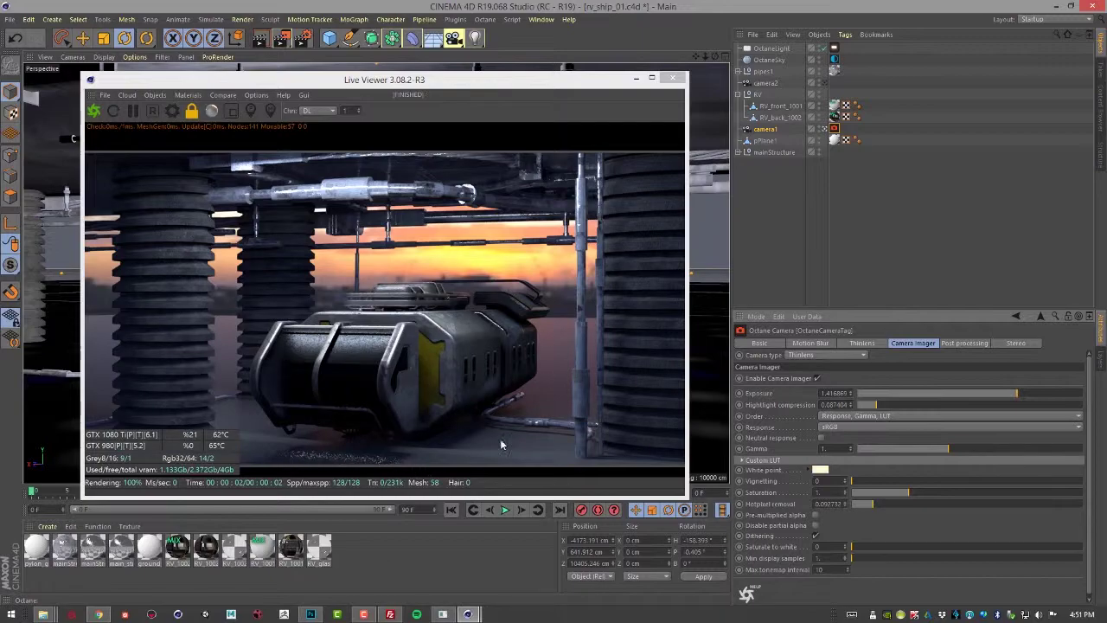
mouse_move(872, 503)
mouse_down()
mouse_move(1045, 515)
mouse_move(853, 512)
mouse_up()
drag(852, 504, 949, 514)
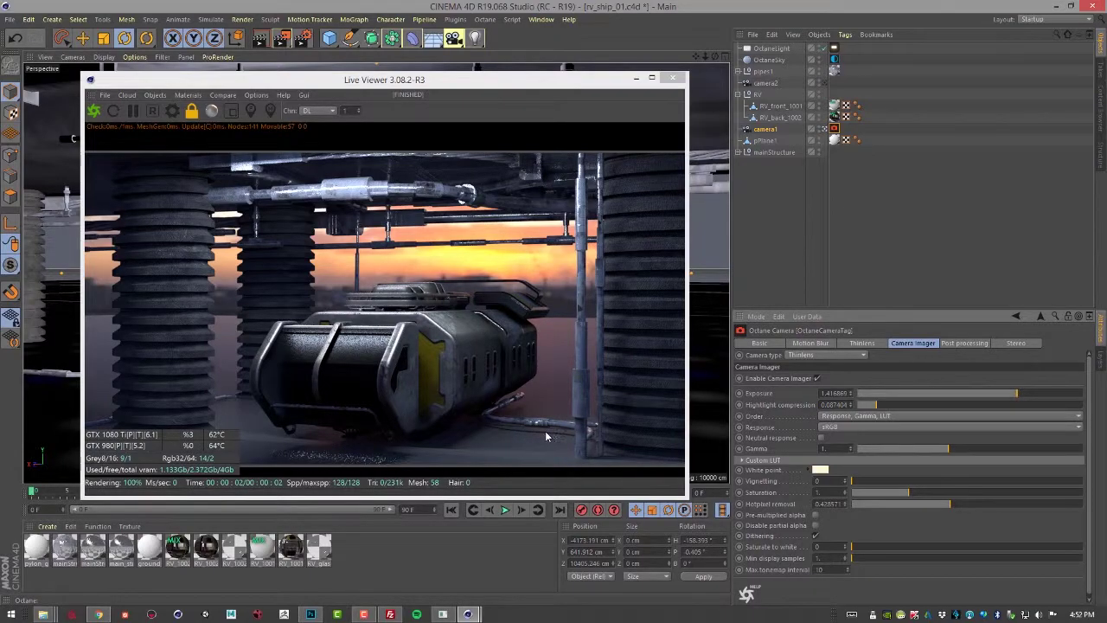
drag(949, 503, 927, 507)
drag(933, 503, 1084, 503)
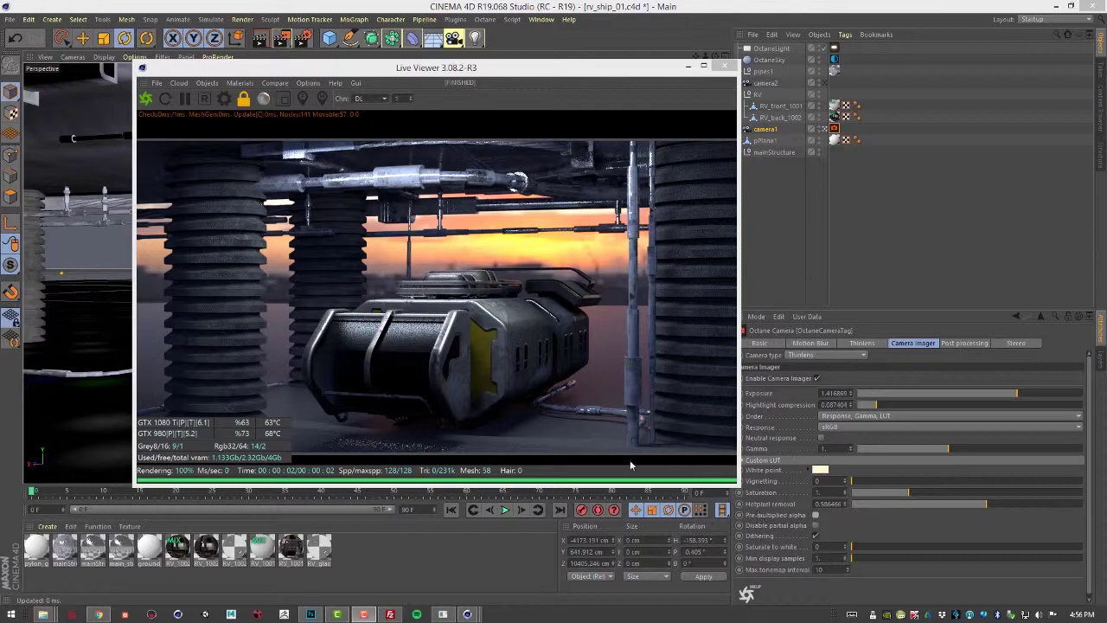
Open Octane Settings, enable the Alpha channel, and view the Chn: Alpha output.
click(224, 99)
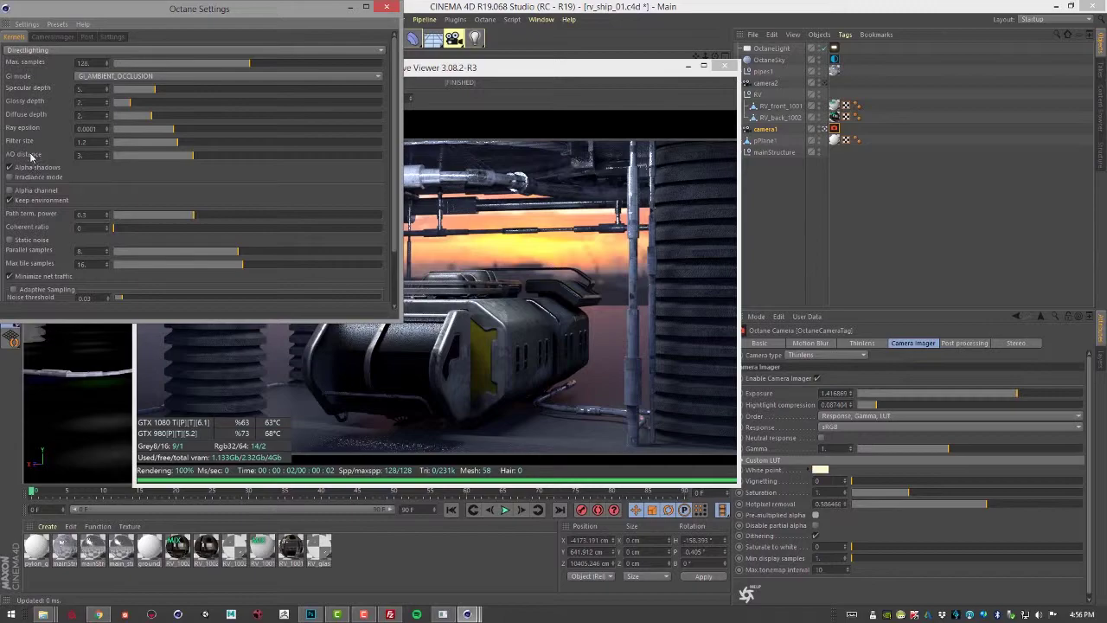
click(11, 192)
click(516, 103)
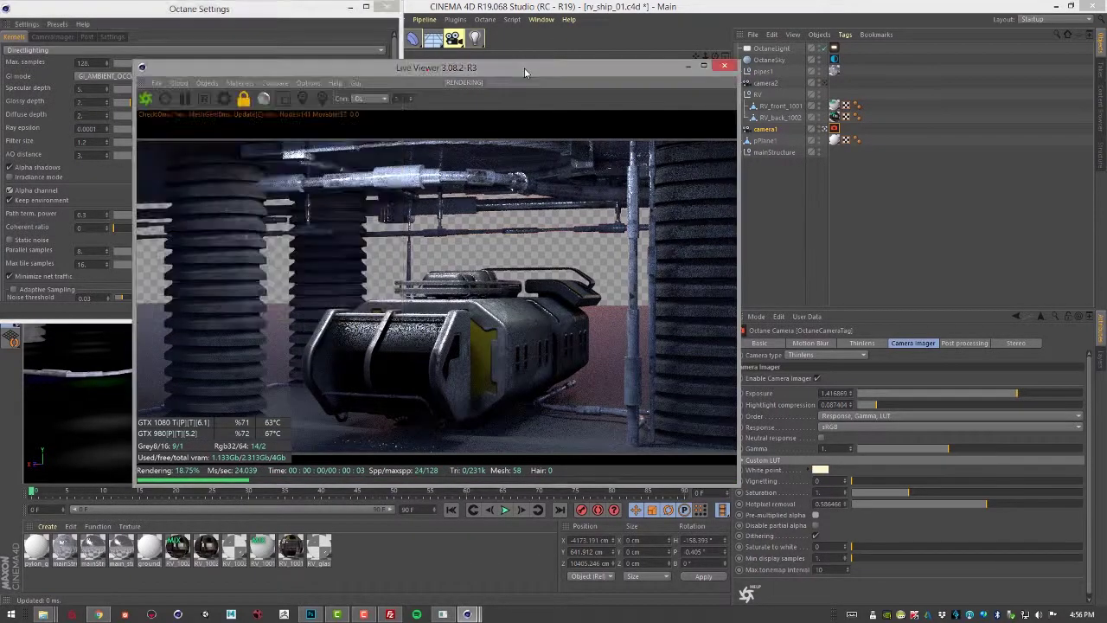
click(370, 99)
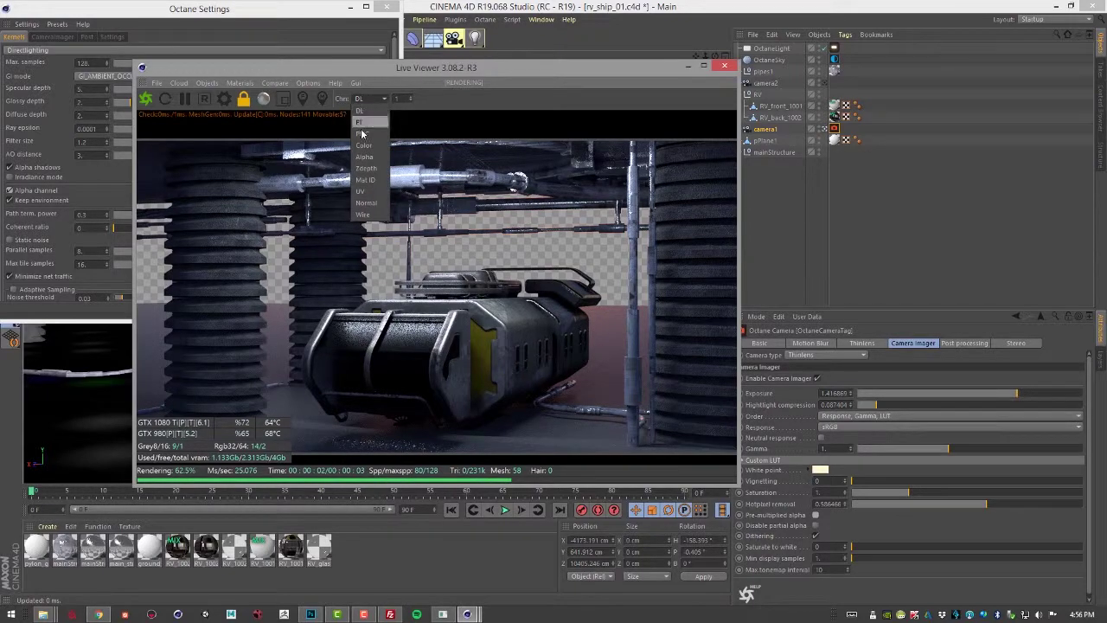
click(365, 156)
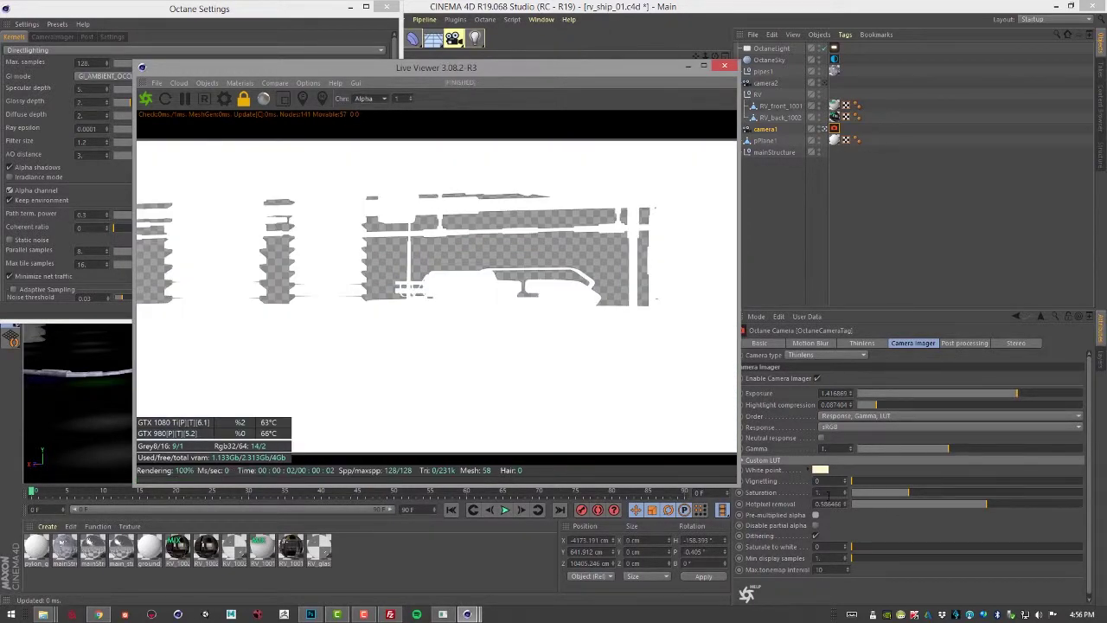
Toggle Disable partial alpha, turn Alpha off, and return the viewer channel to DL.
click(815, 525)
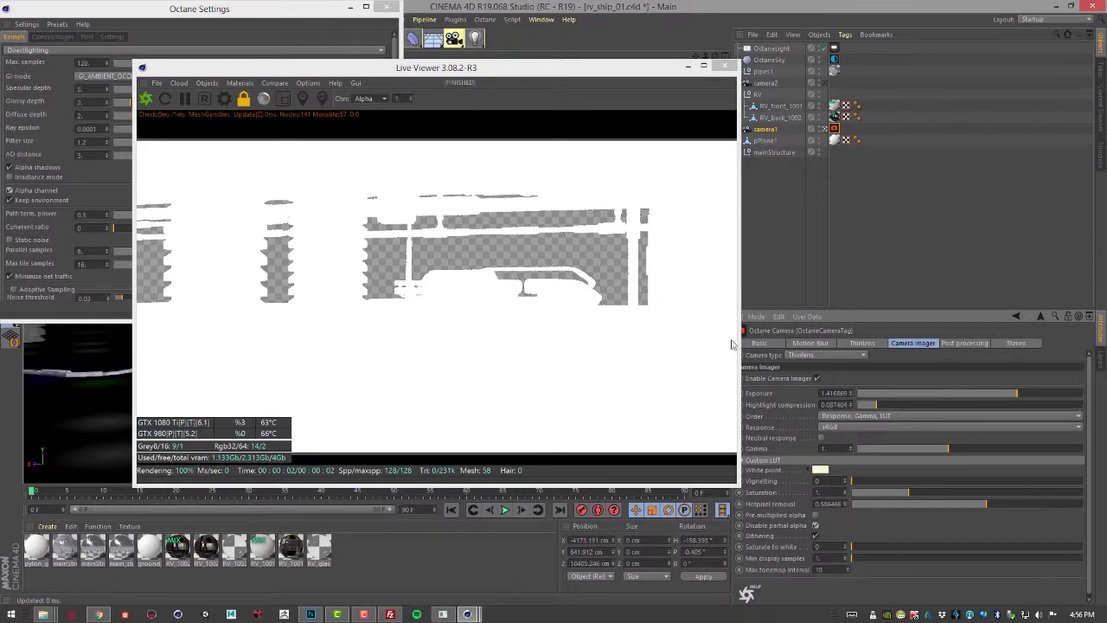
click(815, 525)
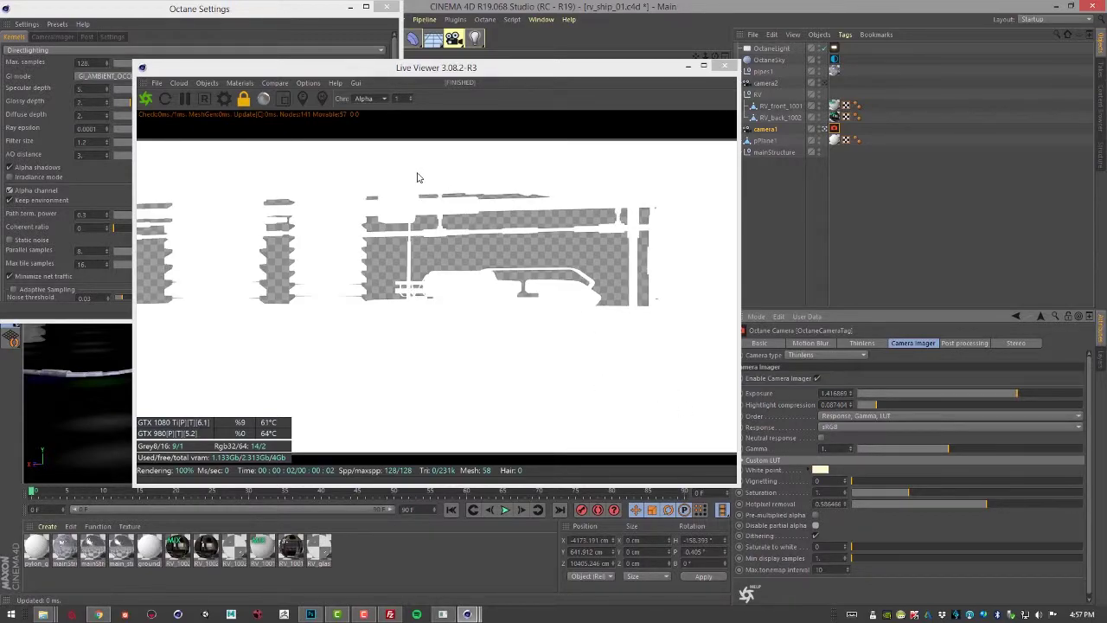
click(19, 195)
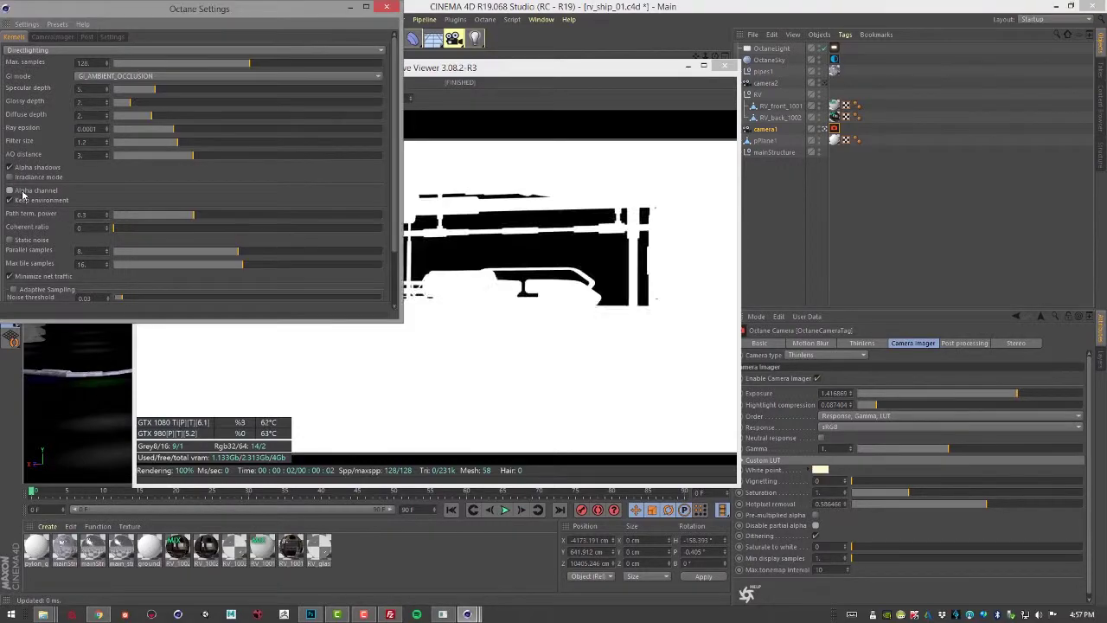
click(367, 100)
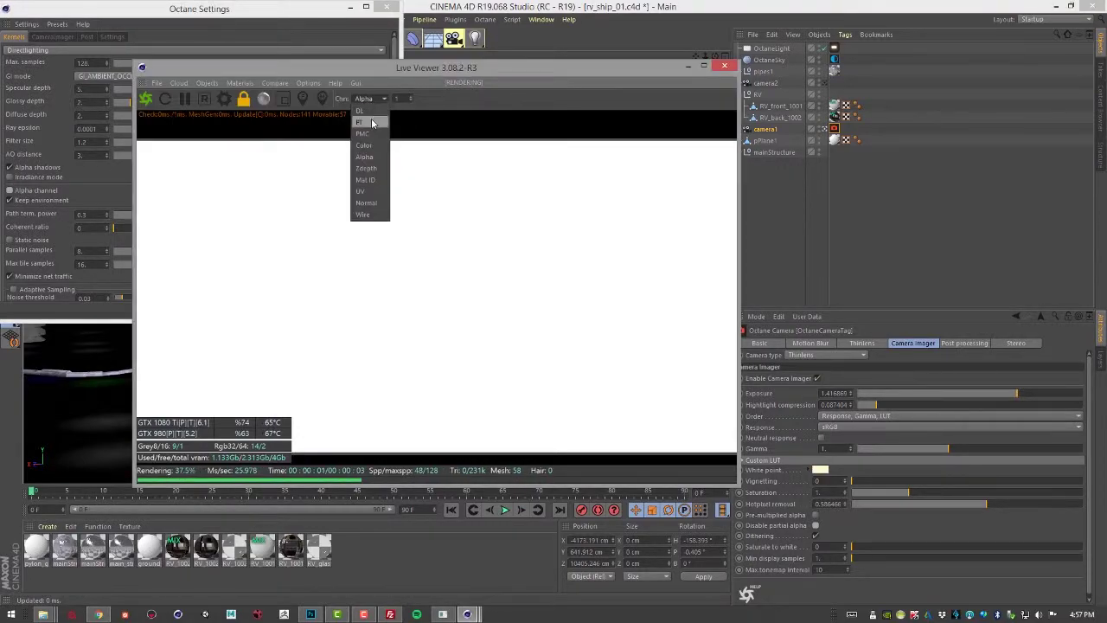
click(363, 145)
click(385, 98)
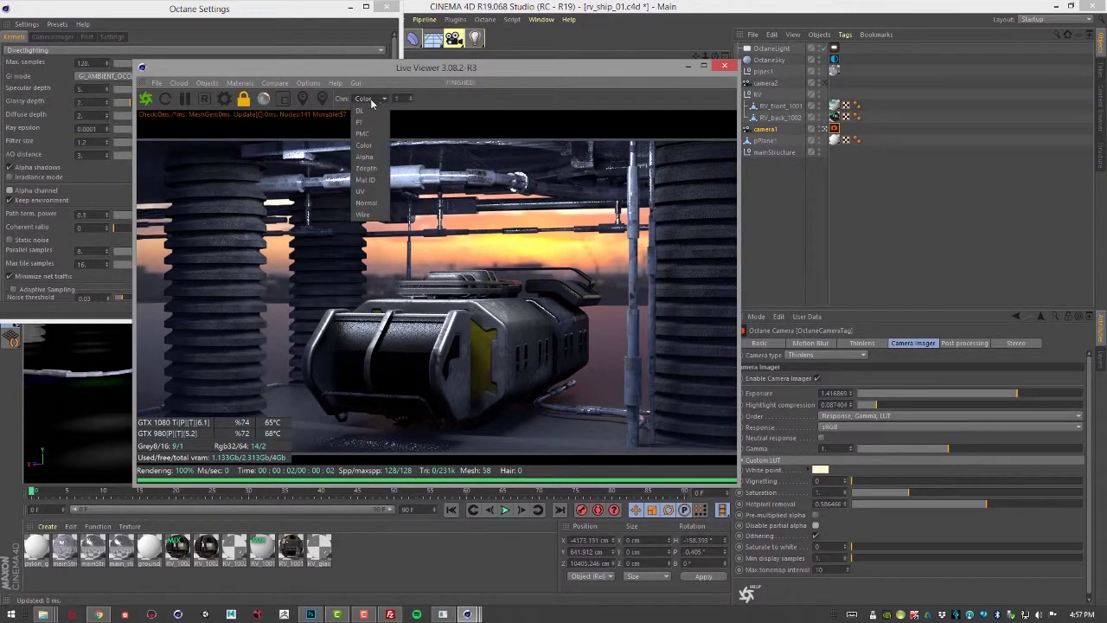
click(368, 124)
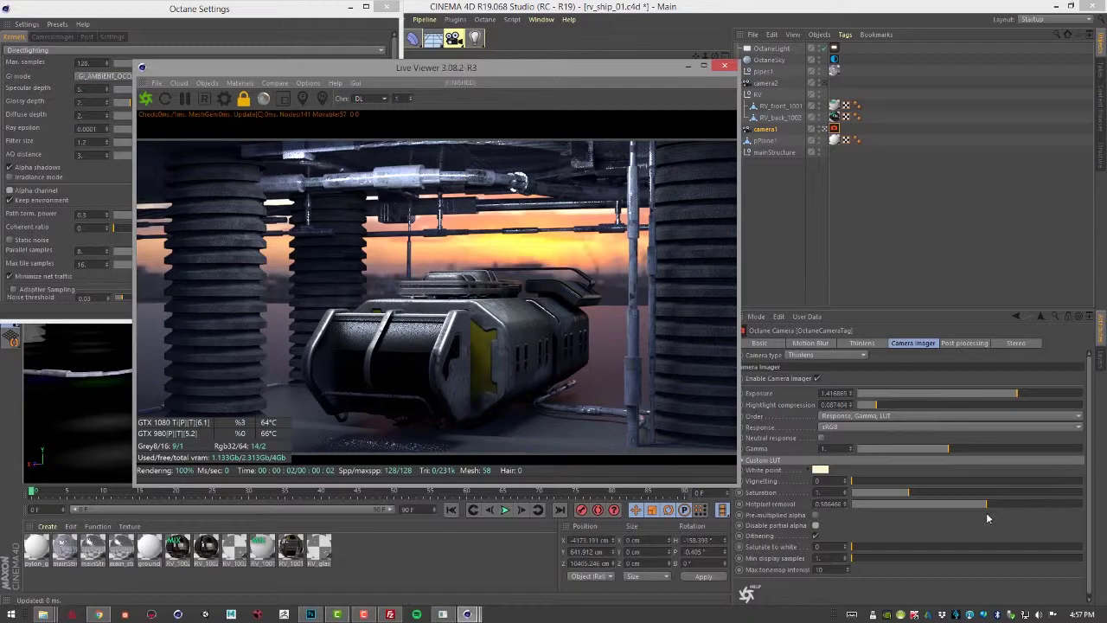
Test a Saturate to white amount, then raise Min display samples from 1 to 32.
drag(848, 549, 826, 549)
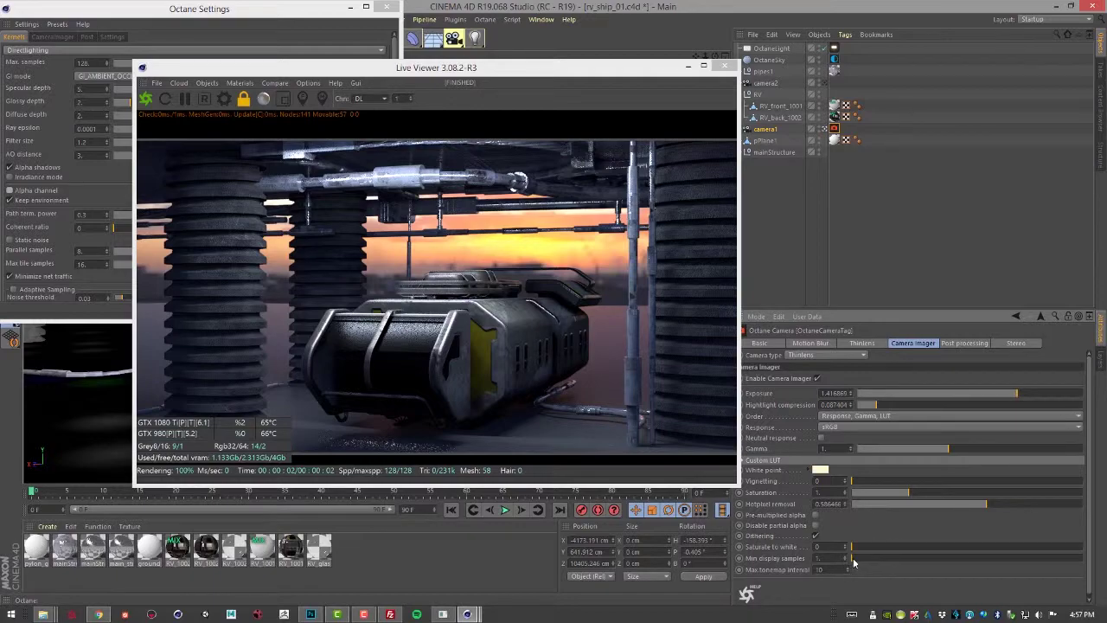
drag(853, 563, 1088, 567)
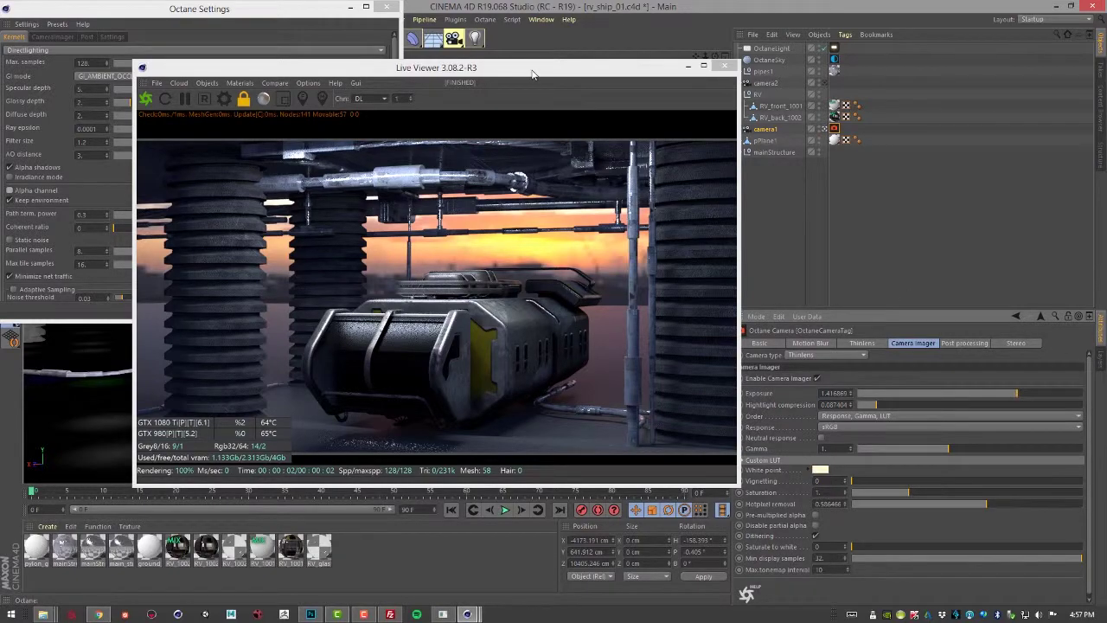
Pan the camera slightly across the ship and set Min display samples to 6.
drag(532, 73, 380, 56)
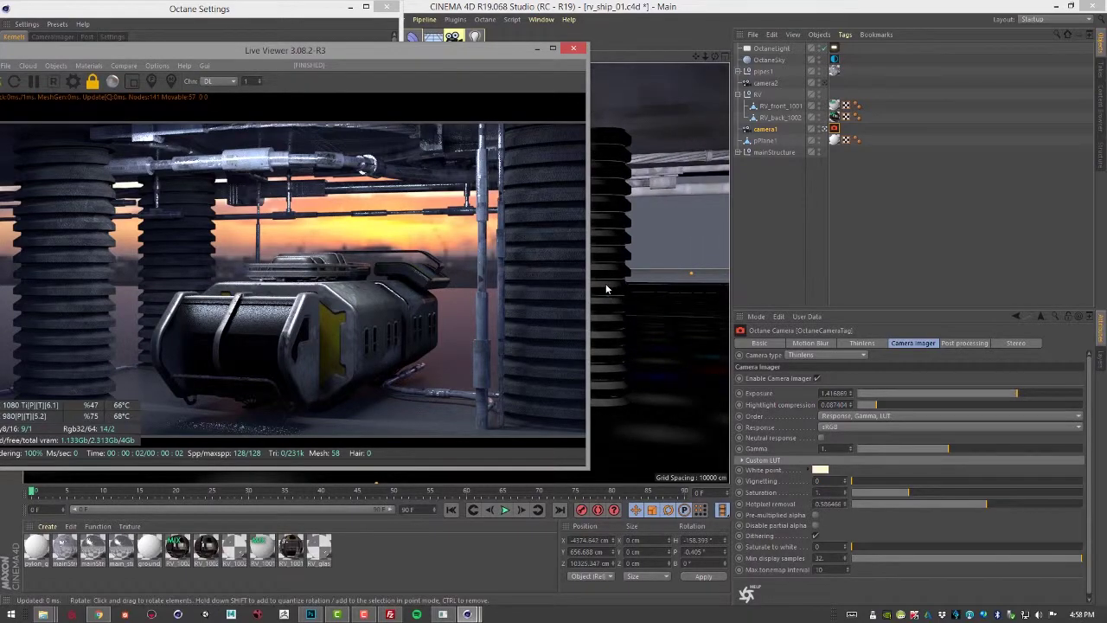
mouse_move(630, 289)
alt+middle_down()
mouse_move(616, 286)
mouse_move(626, 275)
mouse_move(623, 289)
alt+middle_up()
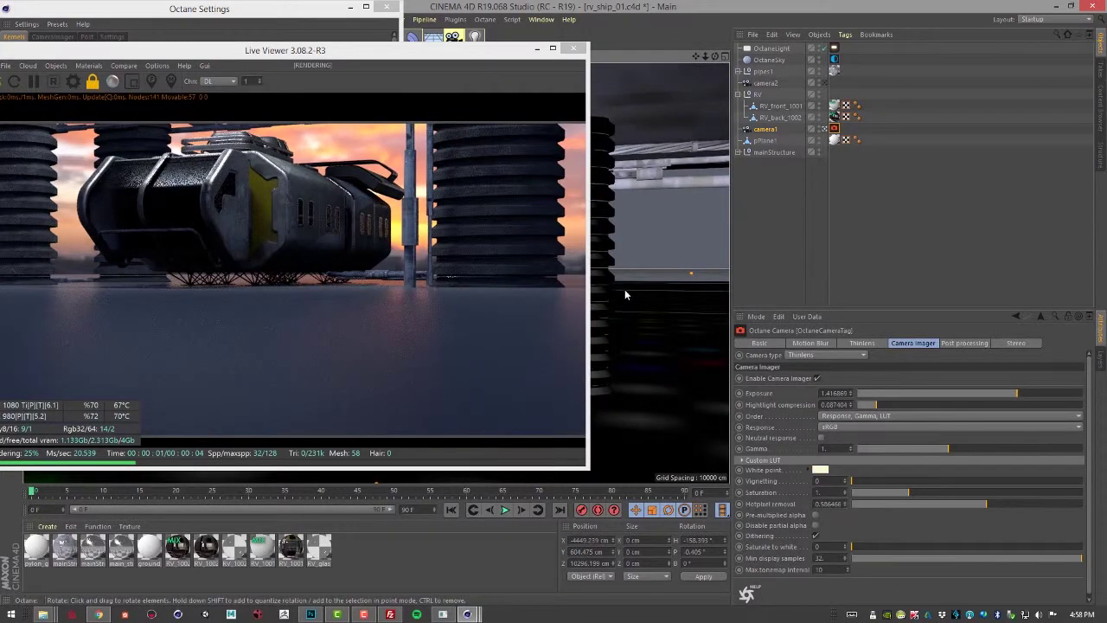
click(881, 566)
alt+middle_drag(644, 403, 669, 358)
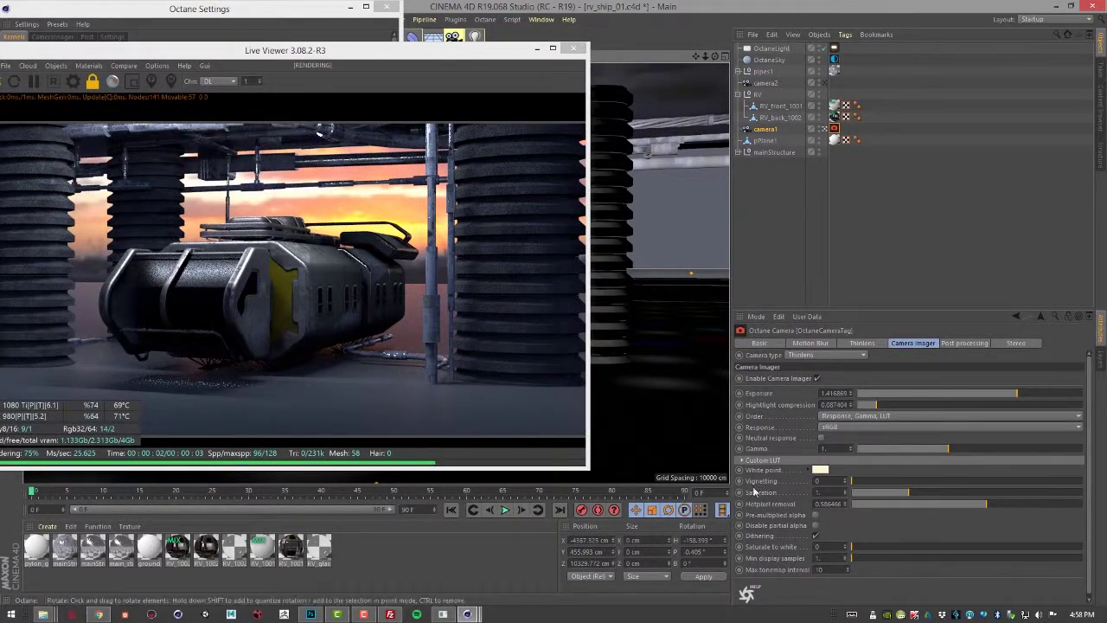
drag(903, 558, 895, 560)
mouse_move(681, 382)
alt+middle_down()
mouse_move(715, 380)
mouse_move(664, 382)
mouse_move(666, 397)
alt+middle_up()
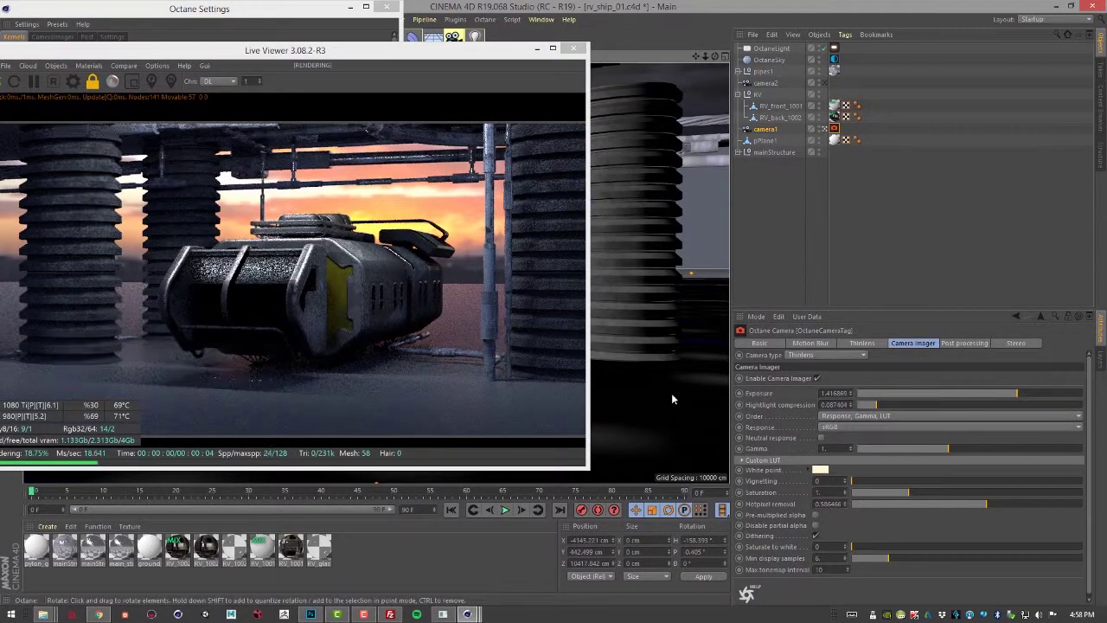
click(820, 569)
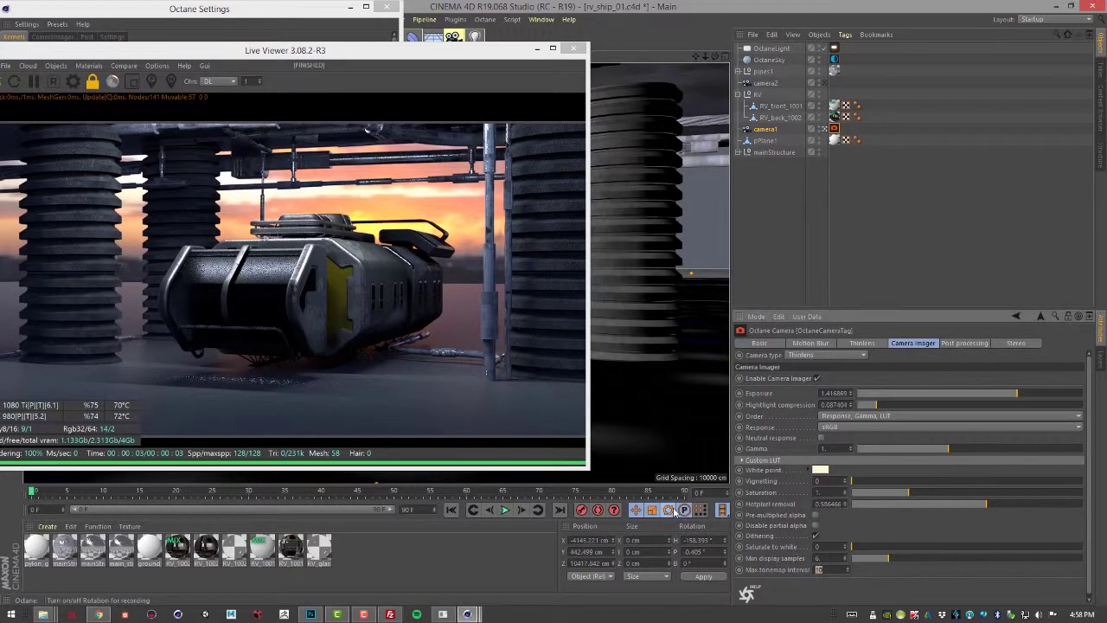
drag(319, 52, 412, 44)
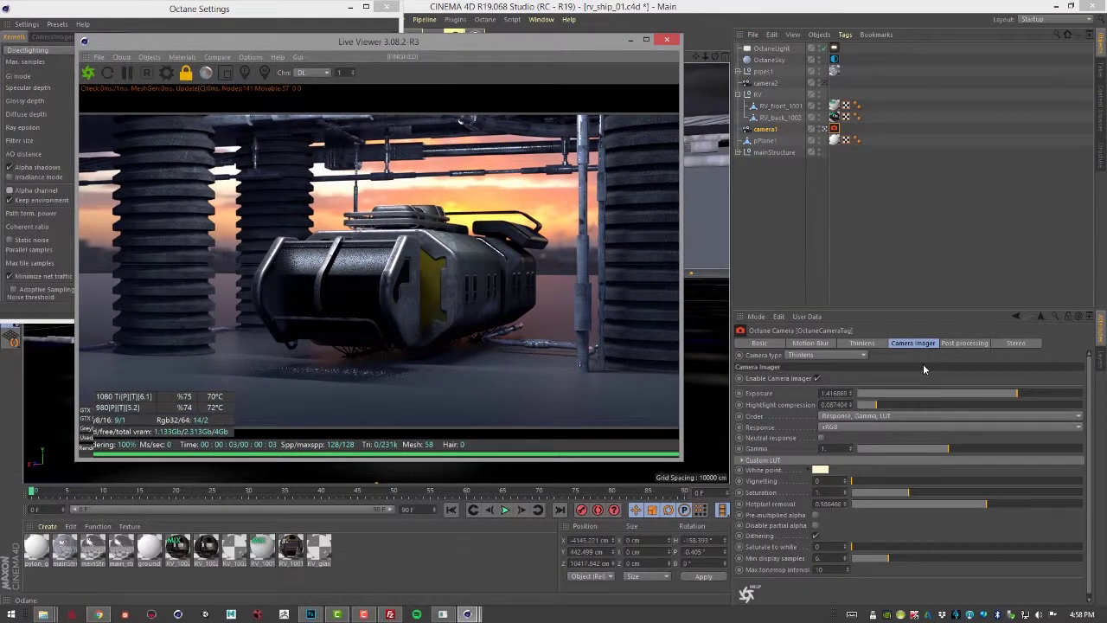